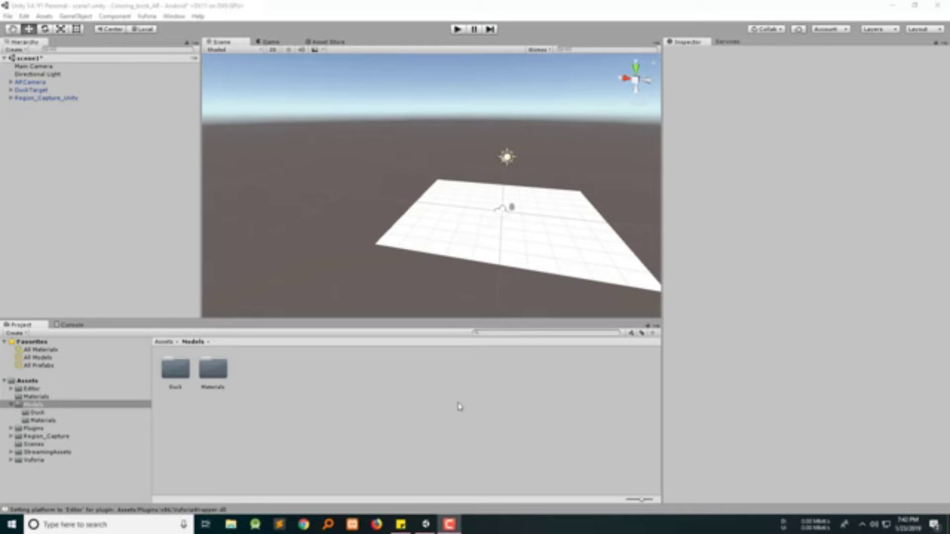
Step: Open File Explorer over the Unity editor with Win+E
key("super+e")
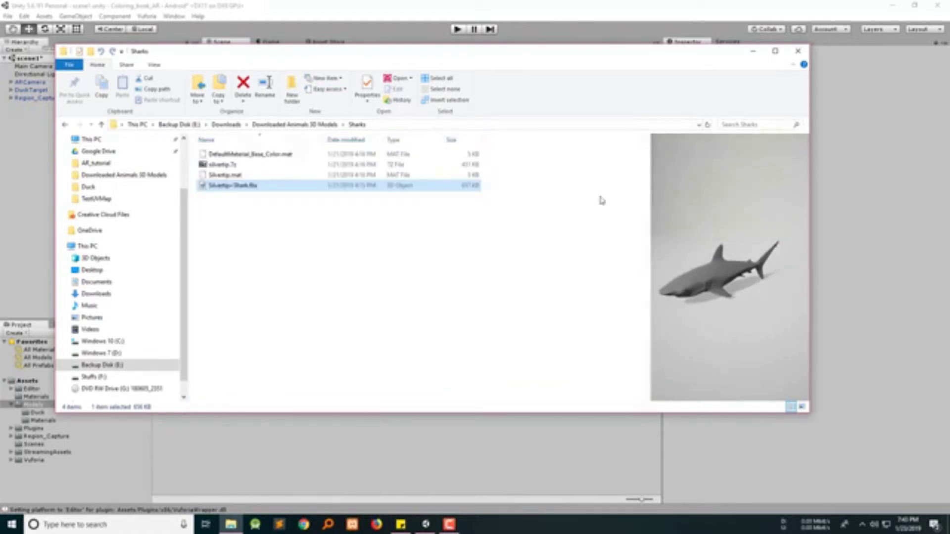
Step: Minimize File Explorer to get back to the Unity scene holding the shark model
left_click(752, 51)
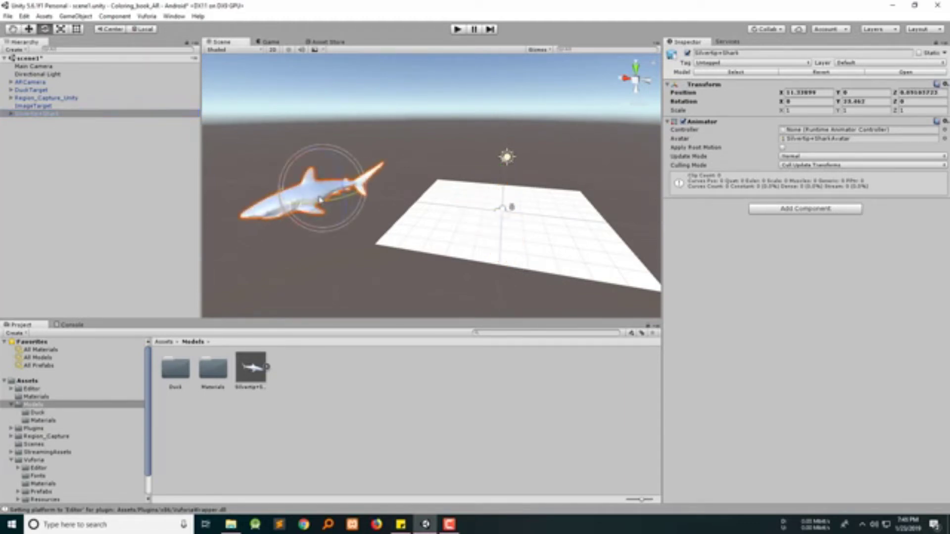
Step: Rotate the shark to Y 180 and X -90 so it points upward
left_click(871, 102)
type("180")
key("Return")
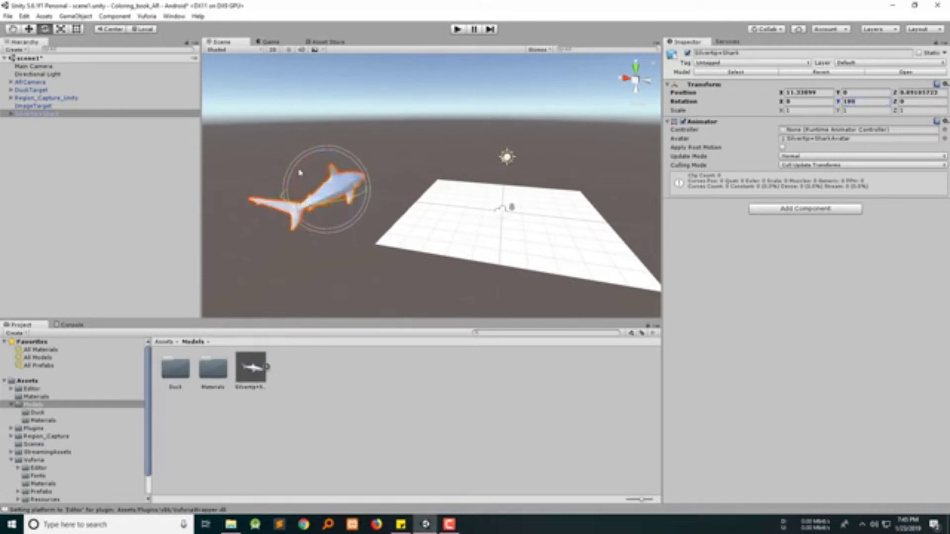
left_click_drag(303, 172, 367, 271)
left_click(817, 103)
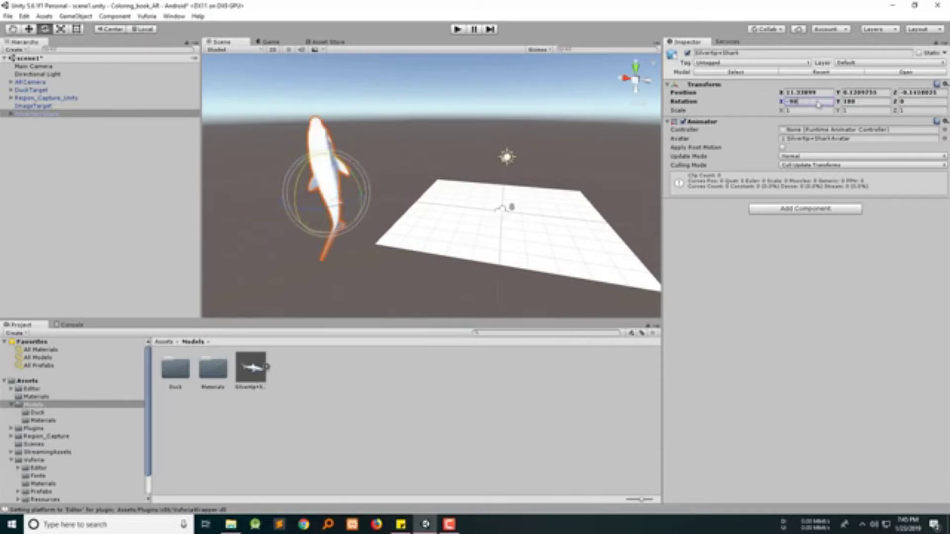
key("Return")
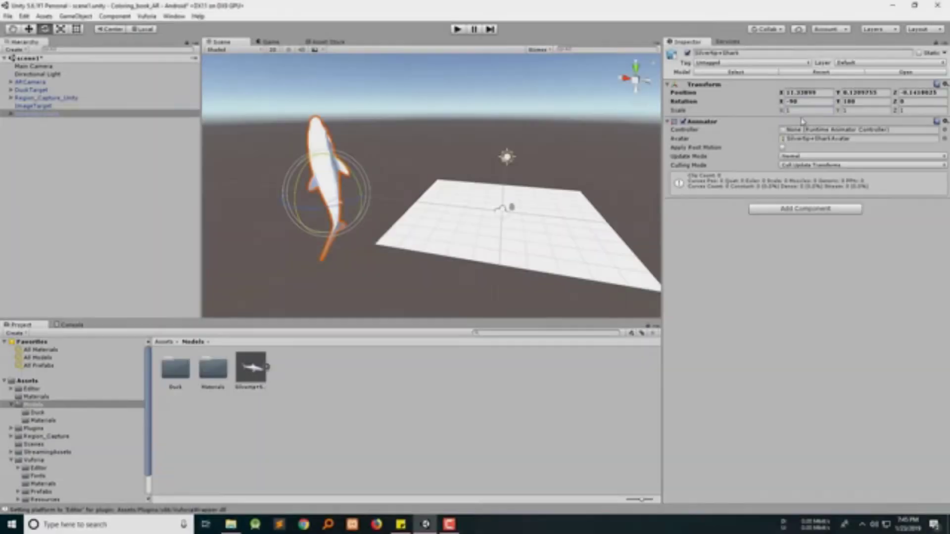
Step: Scale the shark down to 0.1 on X, Y and Z
left_click(797, 111)
type("0.1")
key("Tab")
type("0.1")
key("Tab")
type("0.1")
left_click(353, 418)
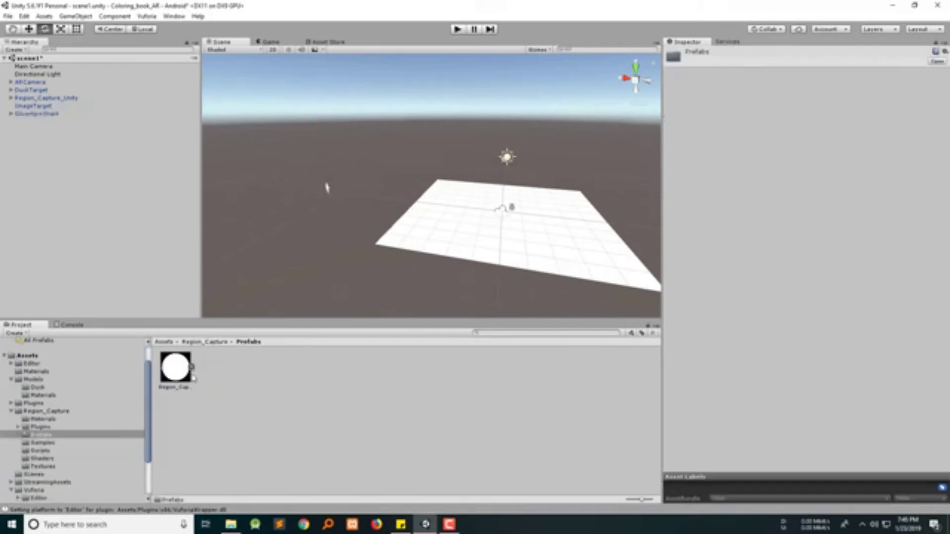
Step: Drag the Region_Capture prefab into the Hierarchy and rename its ImageTarget 'SharkTarget'
left_click(175, 367)
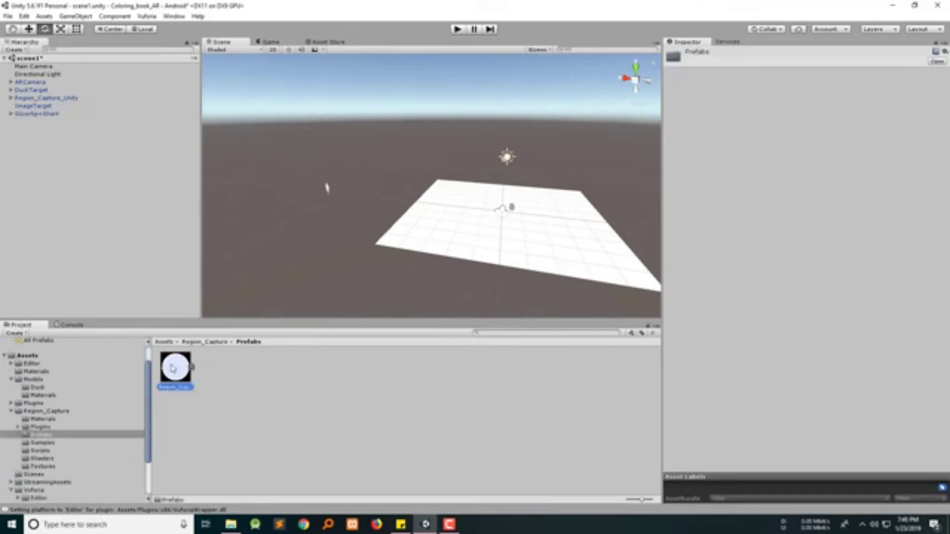
left_click_drag(176, 367, 63, 115)
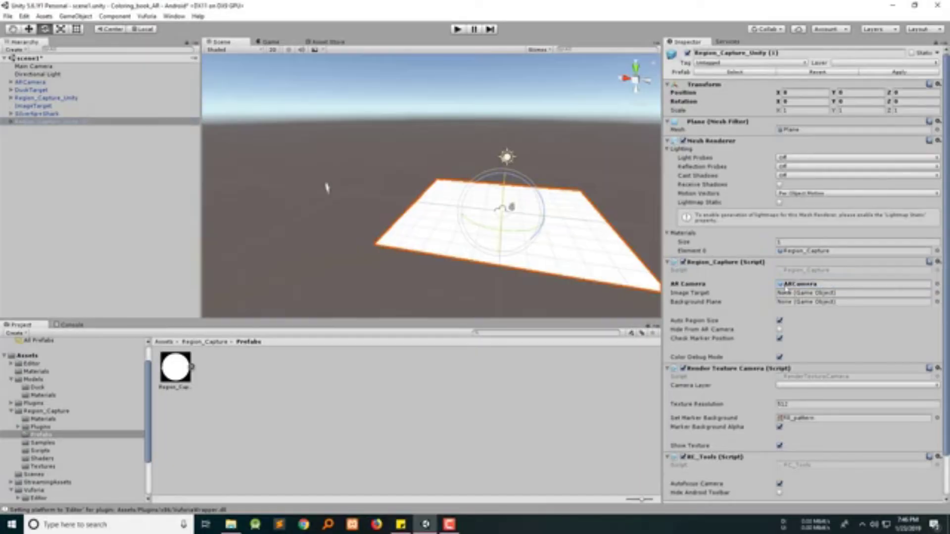
left_click(32, 105)
left_click(744, 52)
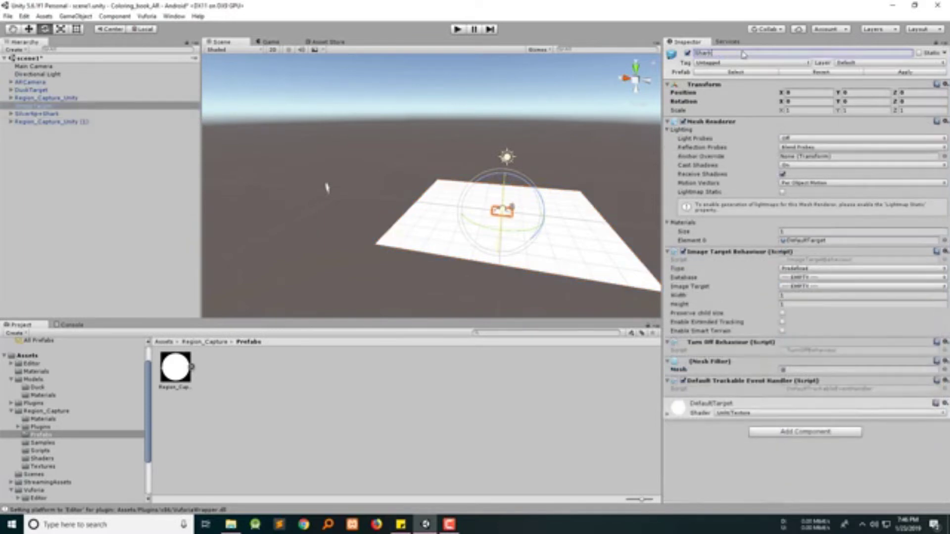
type("SharkTarget")
key("Return")
Step: Select DuckTarget to compare its settings with SharkTarget
left_click(31, 90)
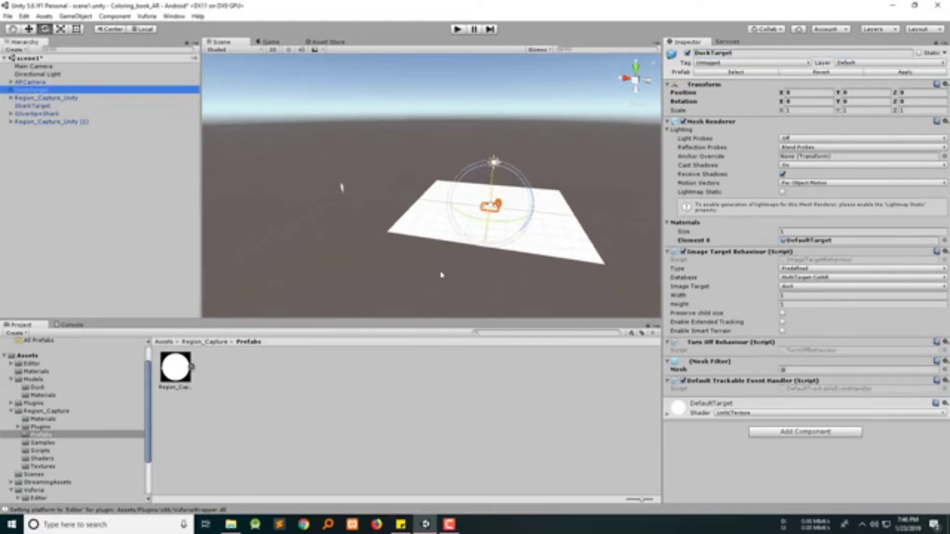
scroll(431, 285, "up", 3)
scroll(588, 250, "up", 2)
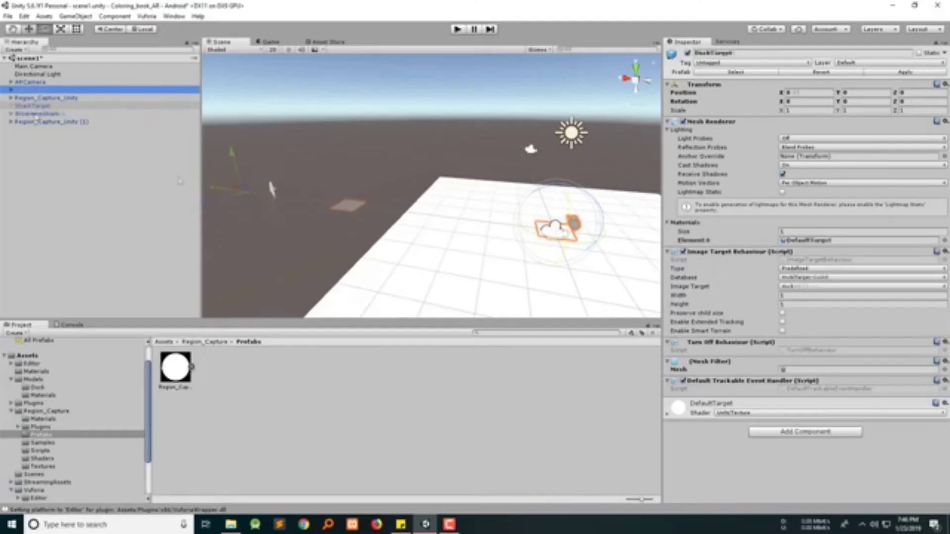
Step: Slide the shark along X onto the SharkTarget plane at X 0.11, Y 0.13, Z -0.14
left_click(59, 114)
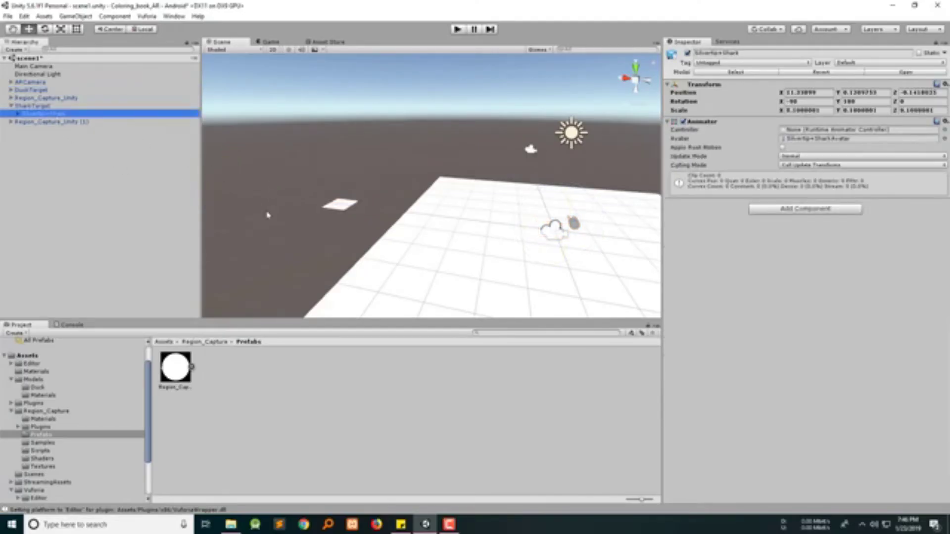
scroll(267, 214, "down", 4)
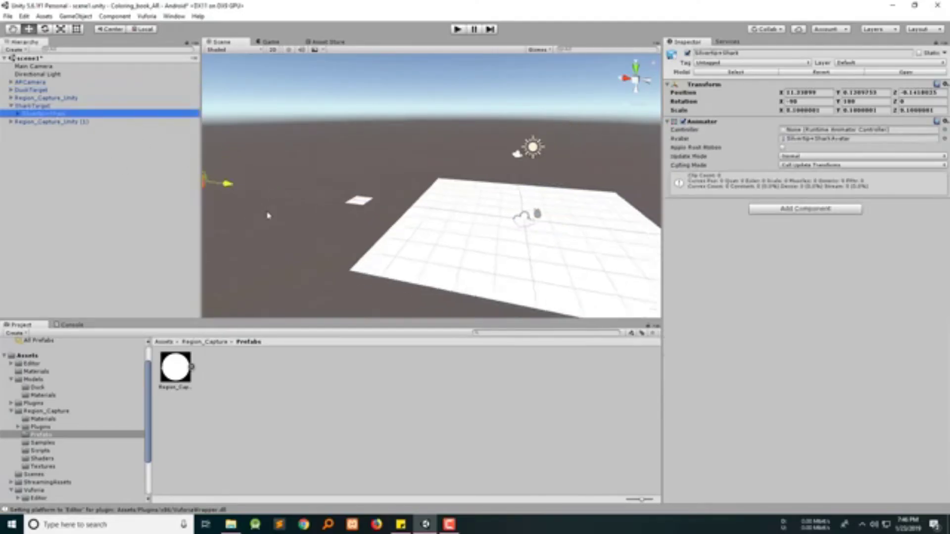
left_click_drag(245, 189, 364, 207)
scroll(369, 233, "up", 5)
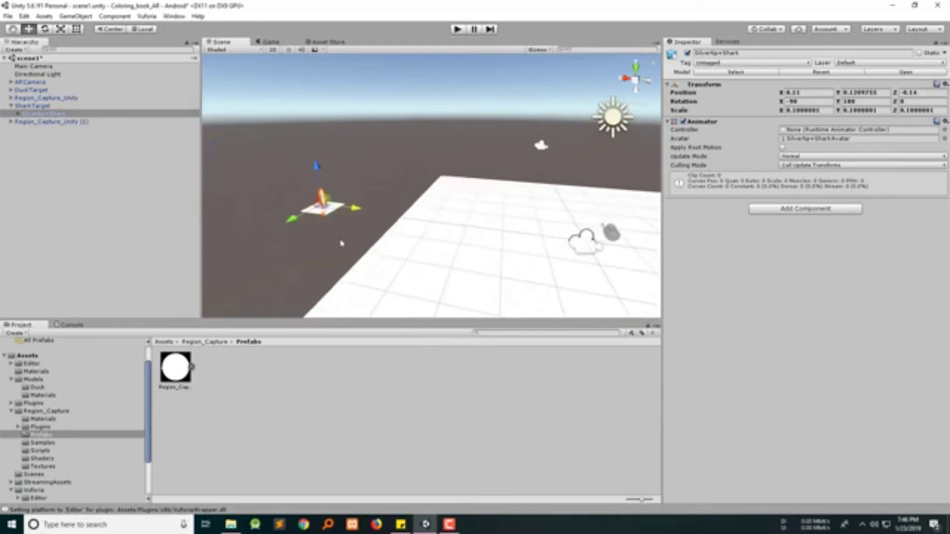
middle_click_drag(304, 260, 439, 278)
scroll(438, 278, "up", 4)
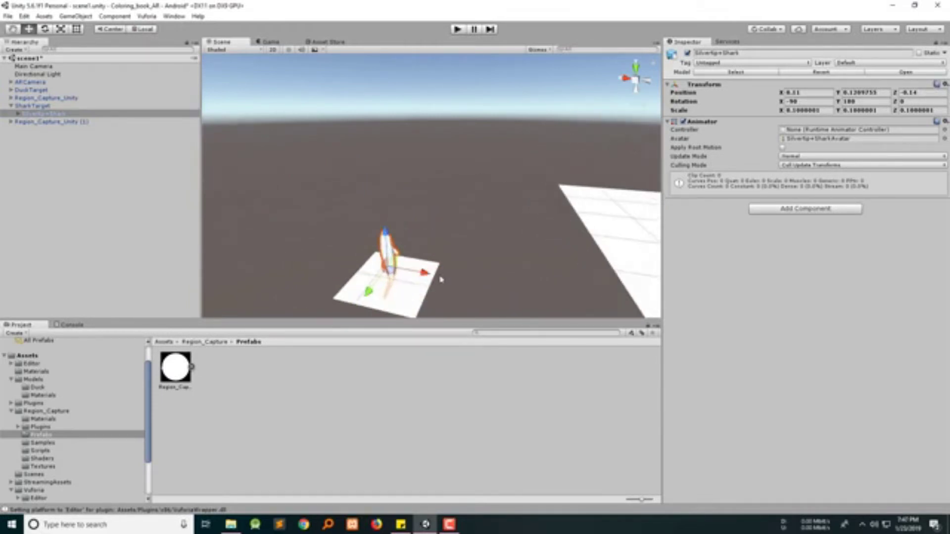
Step: Select the region capture objects and SharkTarget to check their placement
left_click(68, 122)
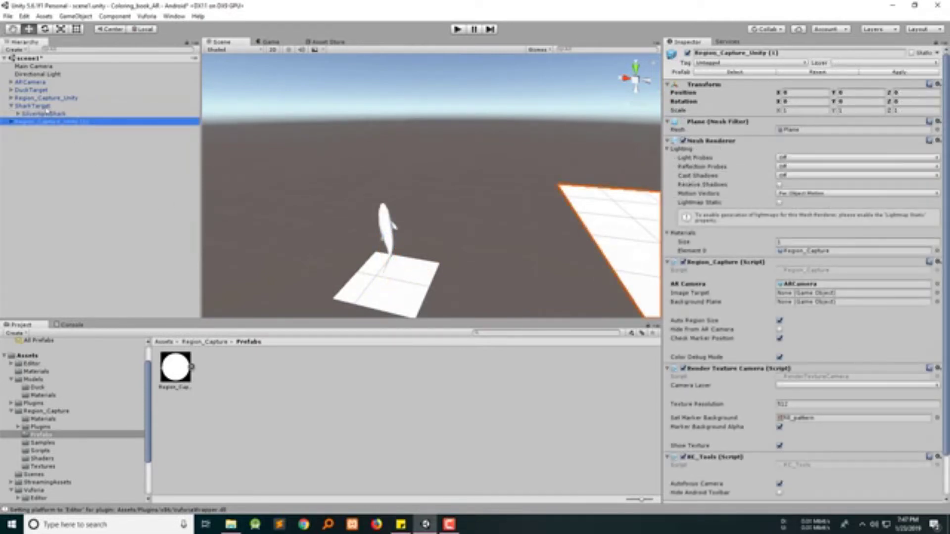
left_click(40, 106)
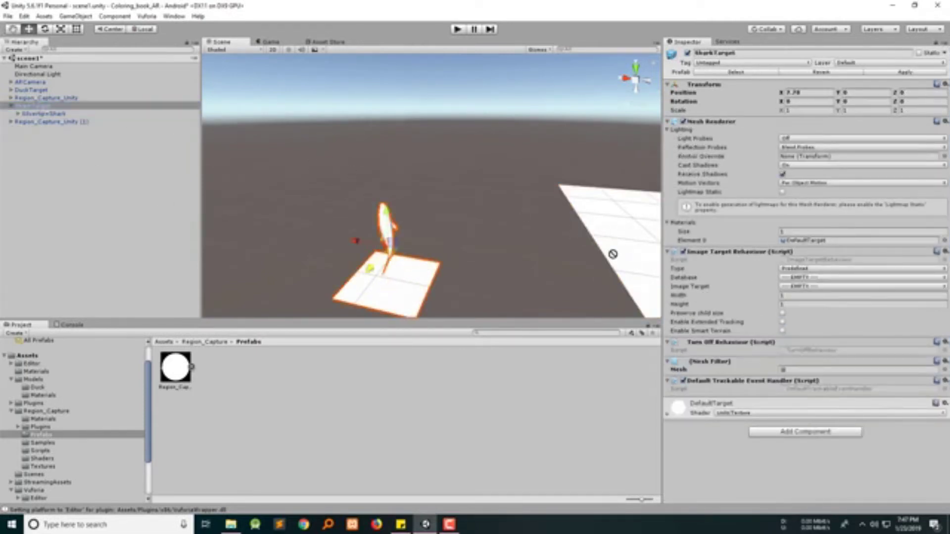
left_click(36, 97)
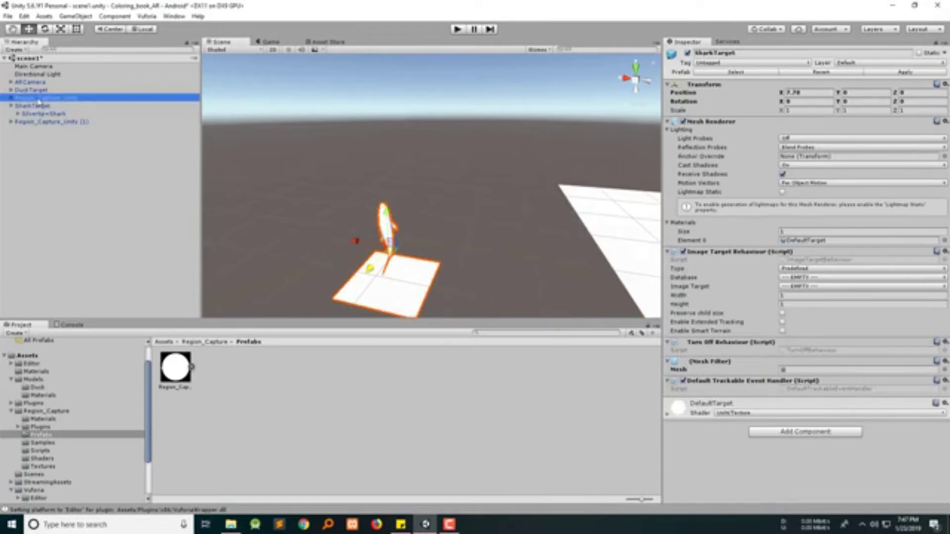
left_click(36, 123)
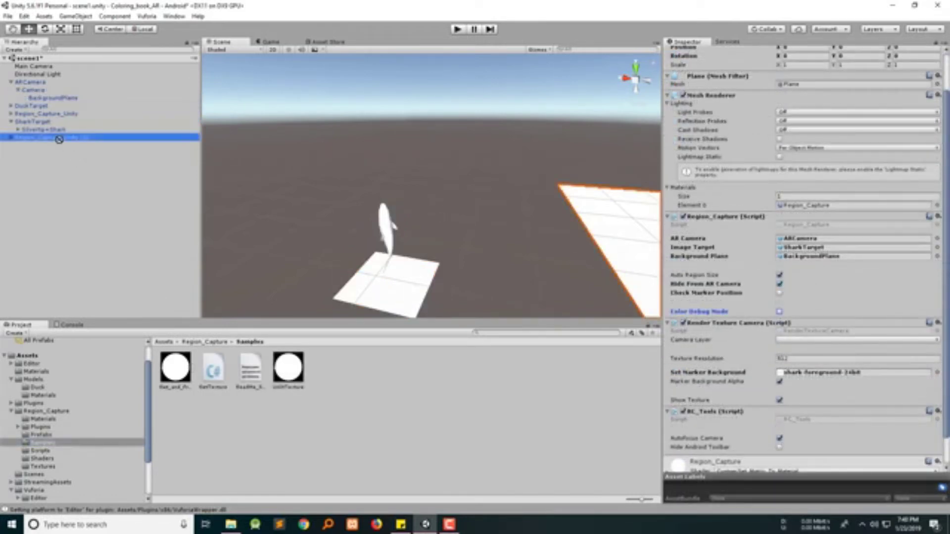
Step: Attach GetTexture linked to Region_Capture_Unity (1) and add a Mesh Renderer using Default-Skybox
left_click_drag(58, 137, 53, 132)
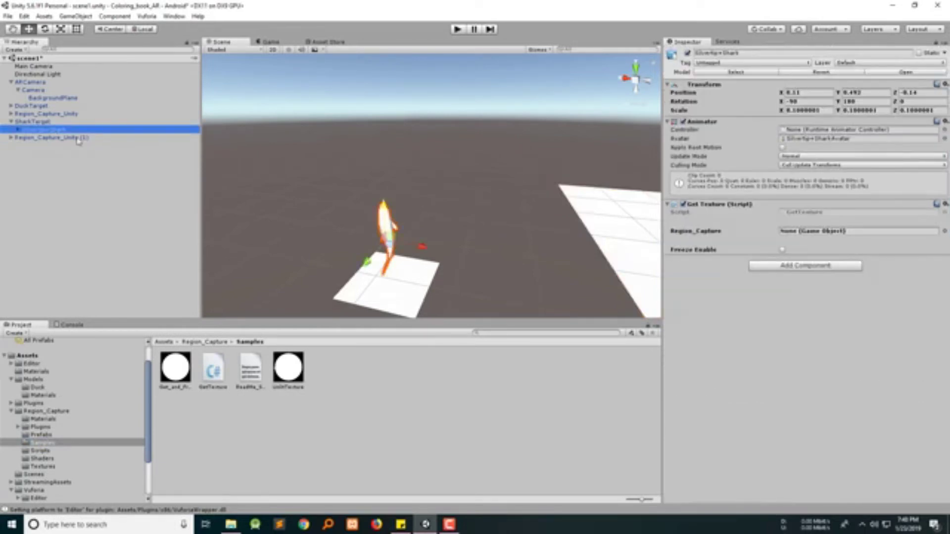
left_click_drag(75, 140, 805, 232)
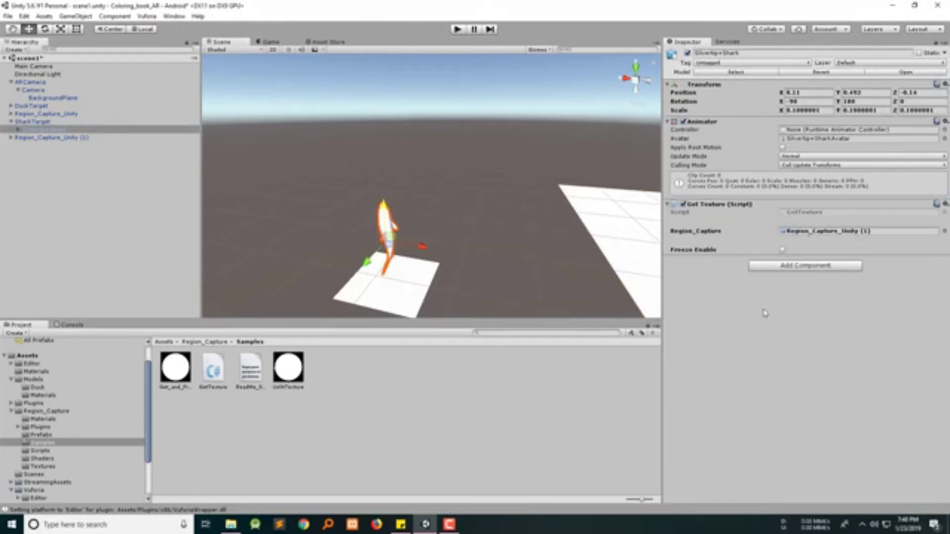
left_click(805, 265)
left_click(786, 324)
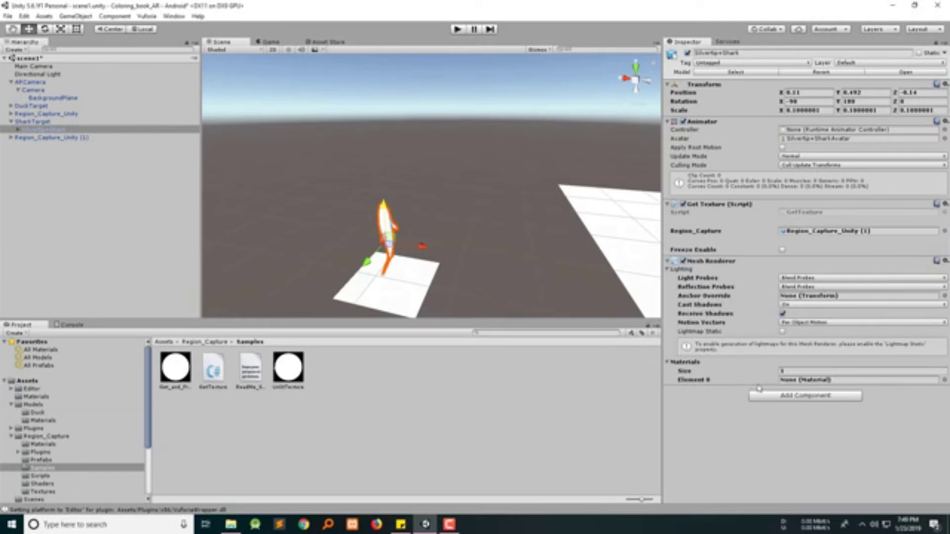
left_click(944, 380)
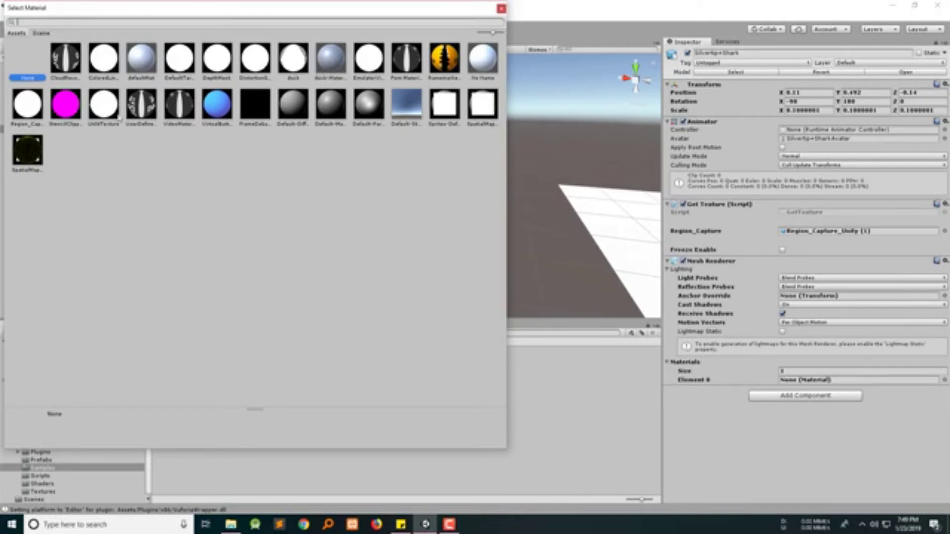
left_click(406, 105)
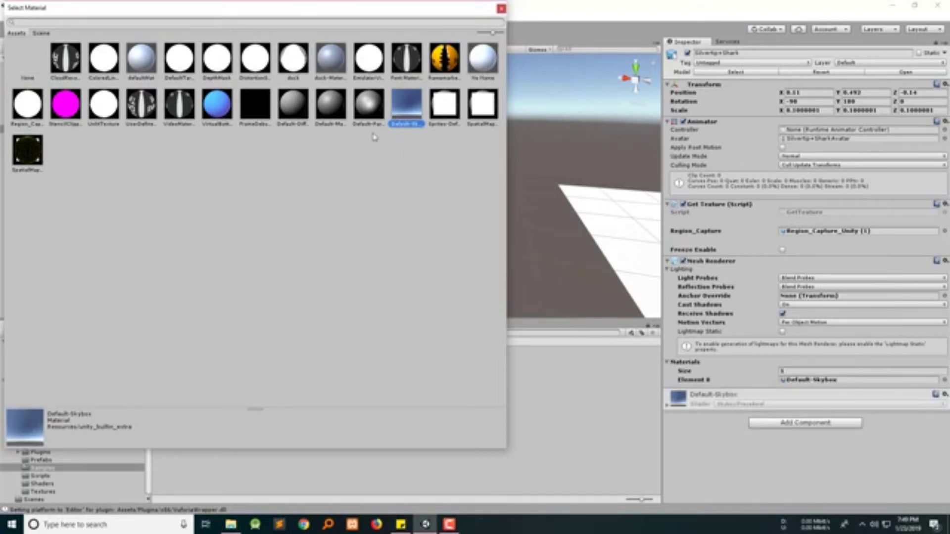
left_click(501, 9)
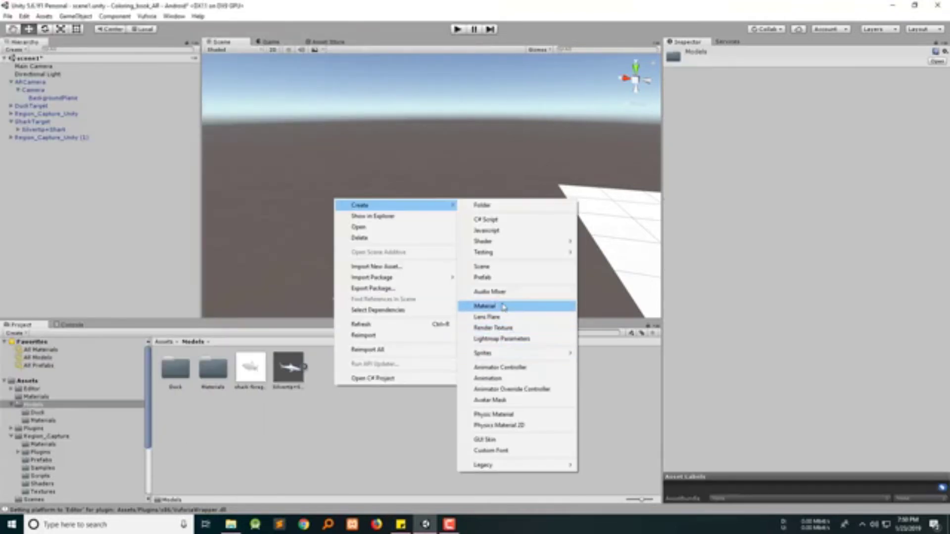
Step: Create a 'shark' material with the Unlit/Texture shader and the shark flora texture as base
left_click(494, 308)
type("sha")
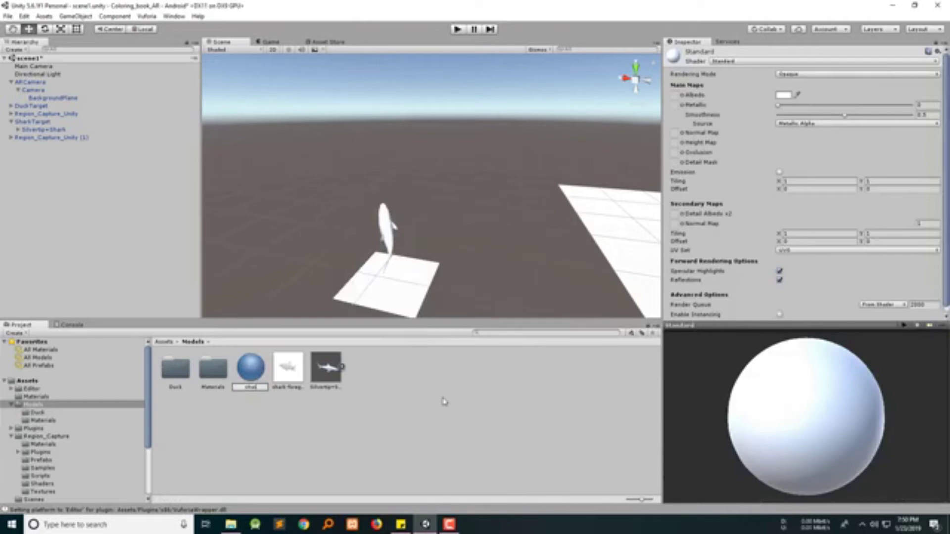
type("rk")
key("Return")
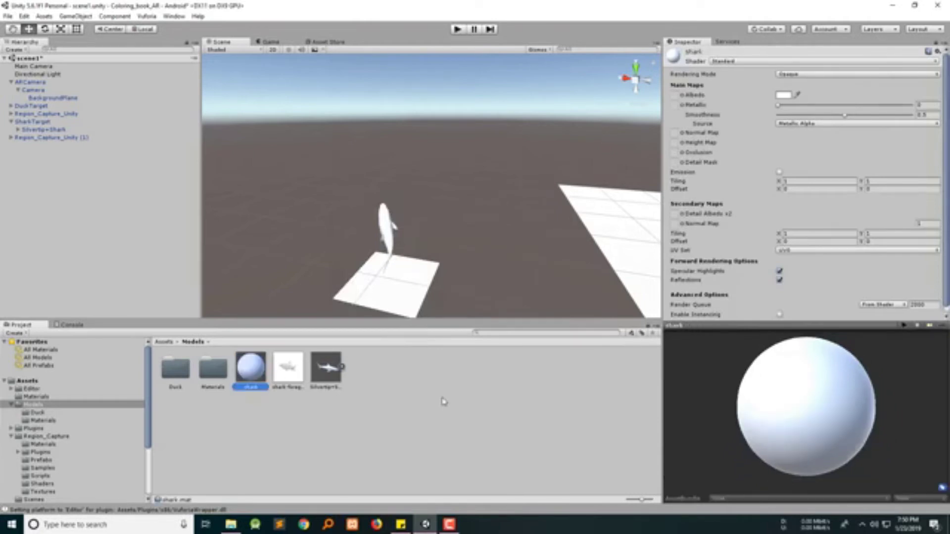
left_click(750, 61)
mouse_move(781, 218)
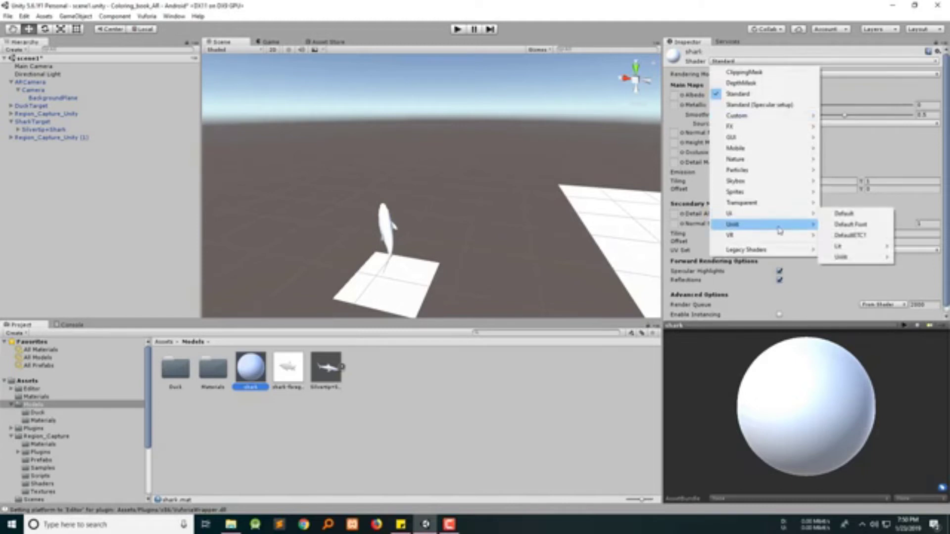
left_click(846, 234)
left_click_drag(294, 377, 933, 84)
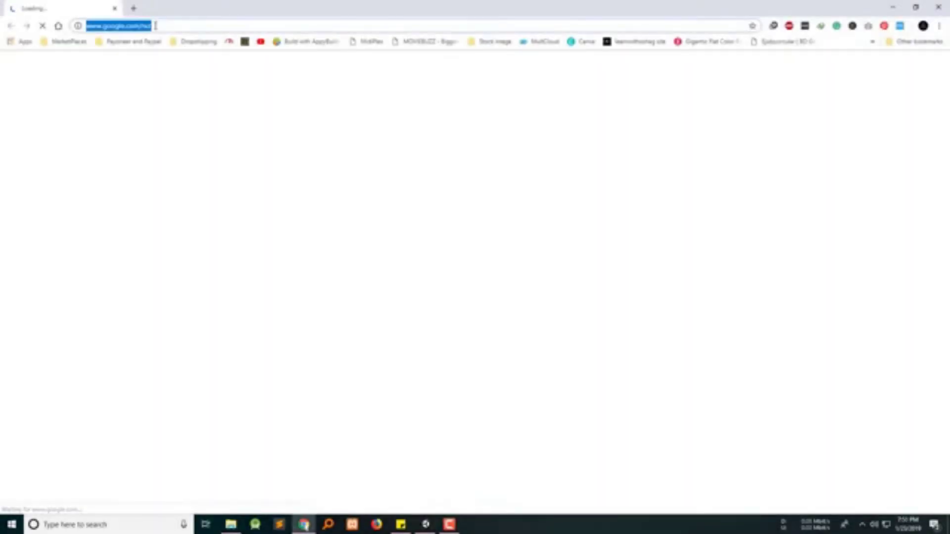
Step: Go to the Vuforia developer portal and log in
type("deve")
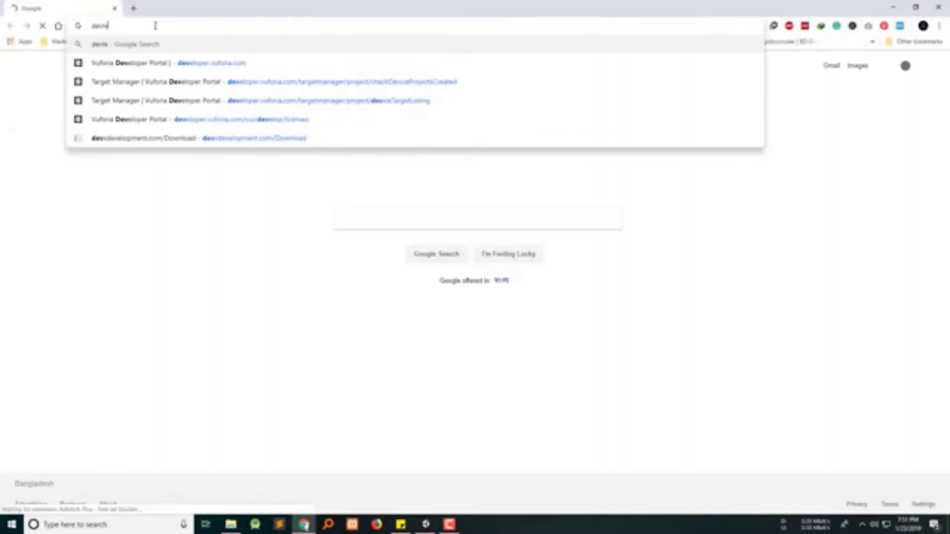
type("loper")
key("Return")
left_click(719, 73)
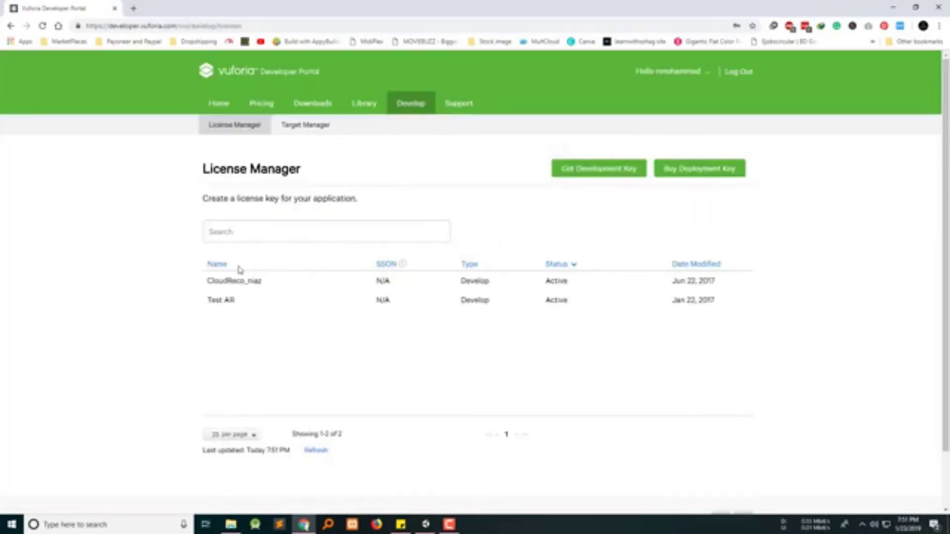
Step: Open MultiTarget-ColAR in the Target Manager and download the whole database
left_click(223, 300)
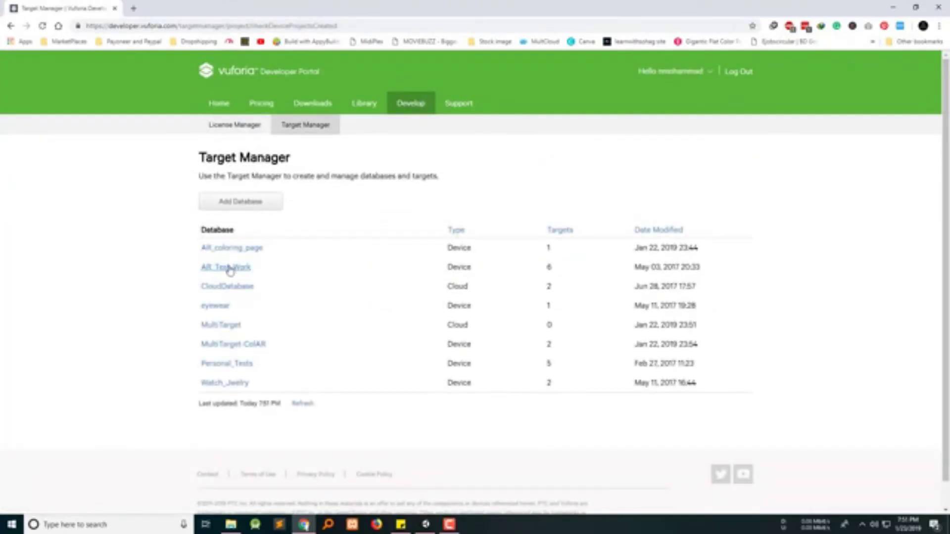
left_click(251, 250)
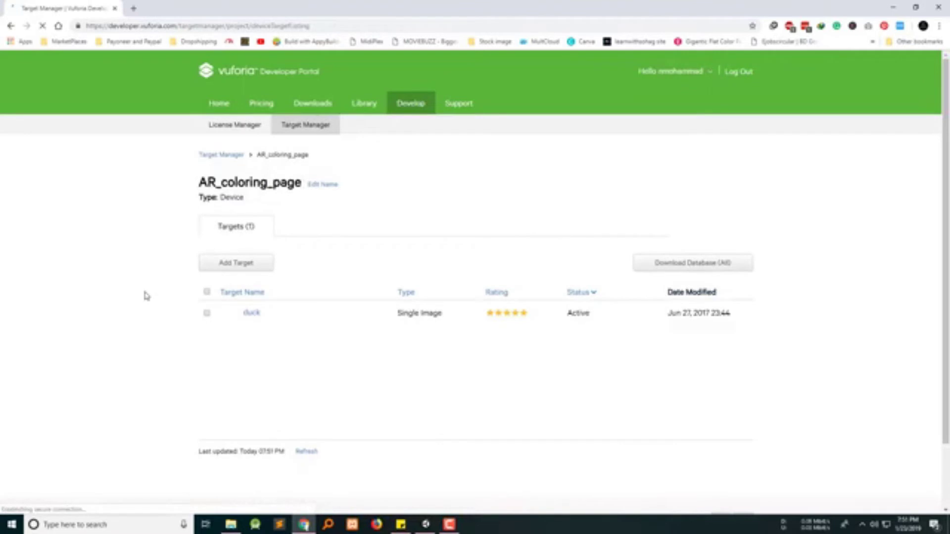
left_click(253, 345)
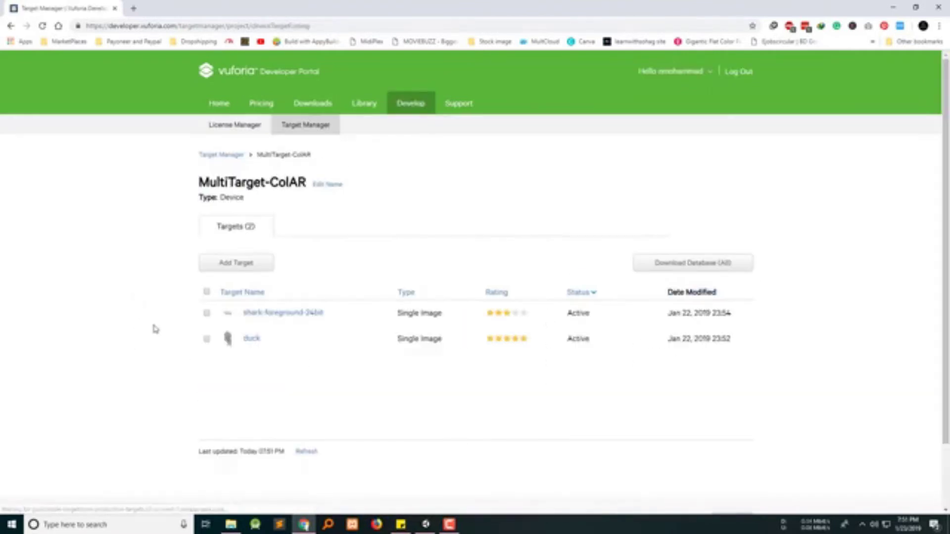
left_click(692, 262)
left_click(547, 347)
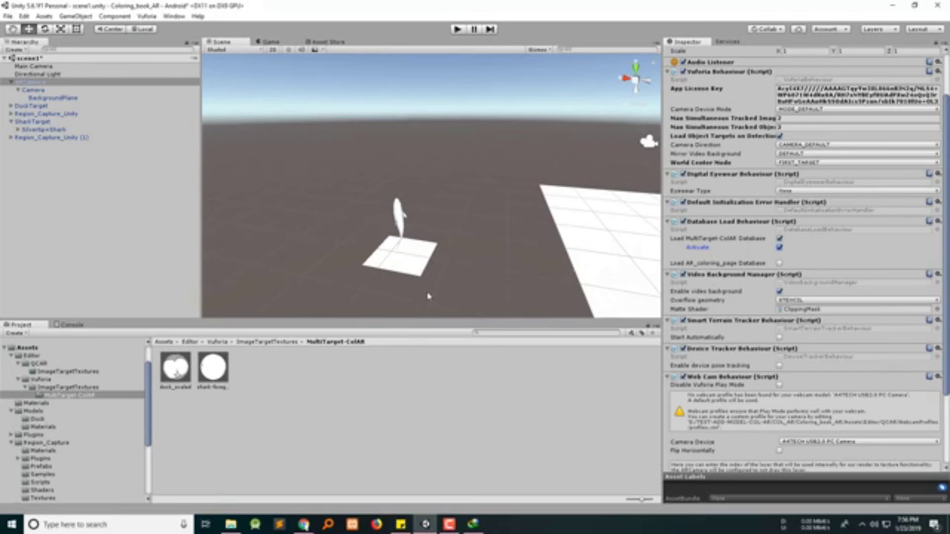
Step: Open shark-foreground-24bit.png and duck.jpg in Photos, moving the shark window aside
left_click(43, 114)
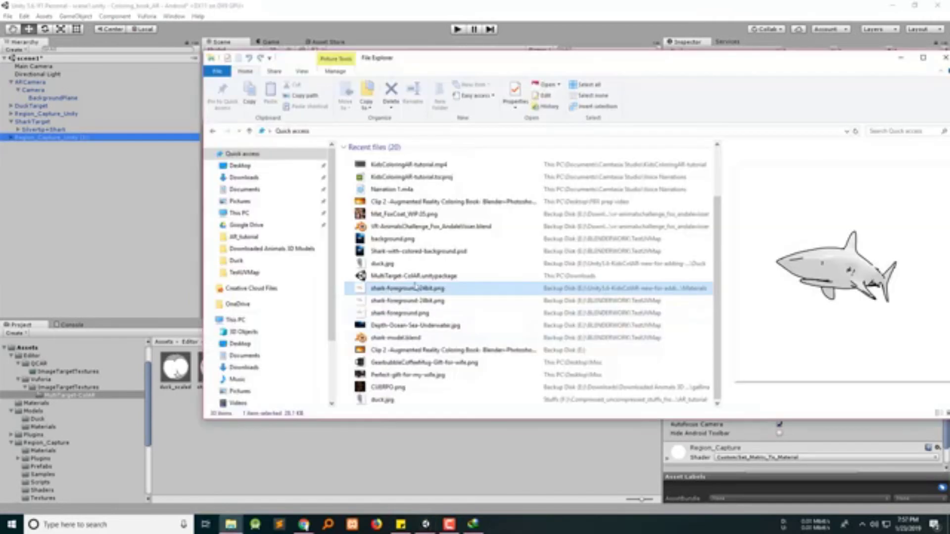
double_click(388, 265)
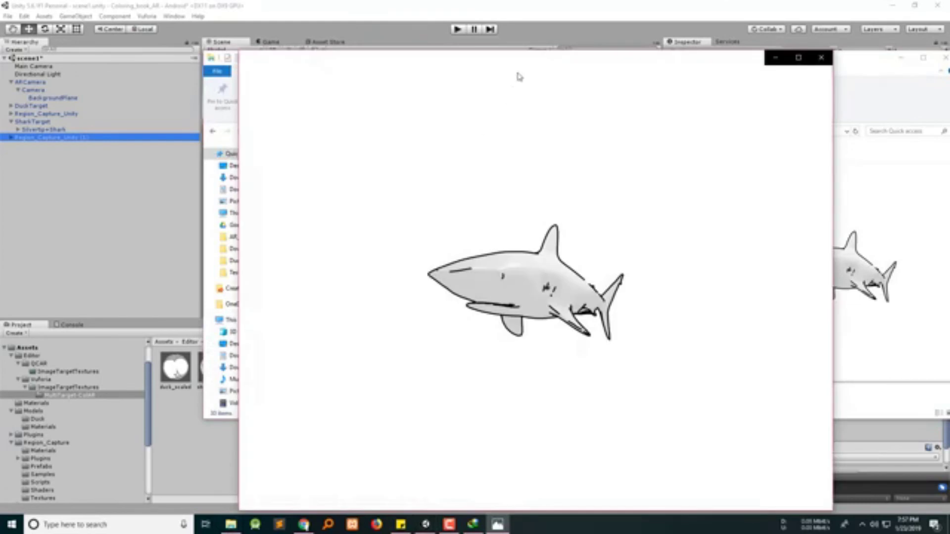
left_click_drag(533, 63, 819, 293)
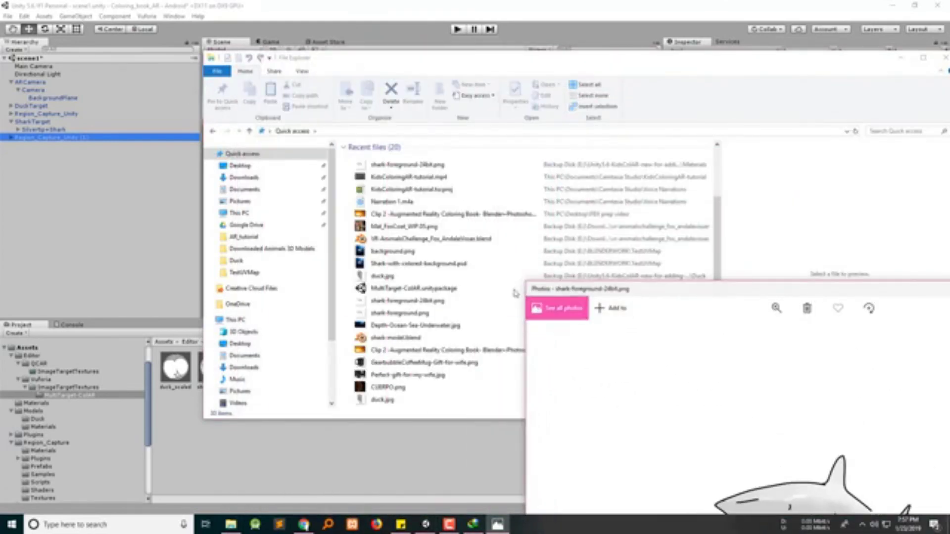
double_click(401, 278)
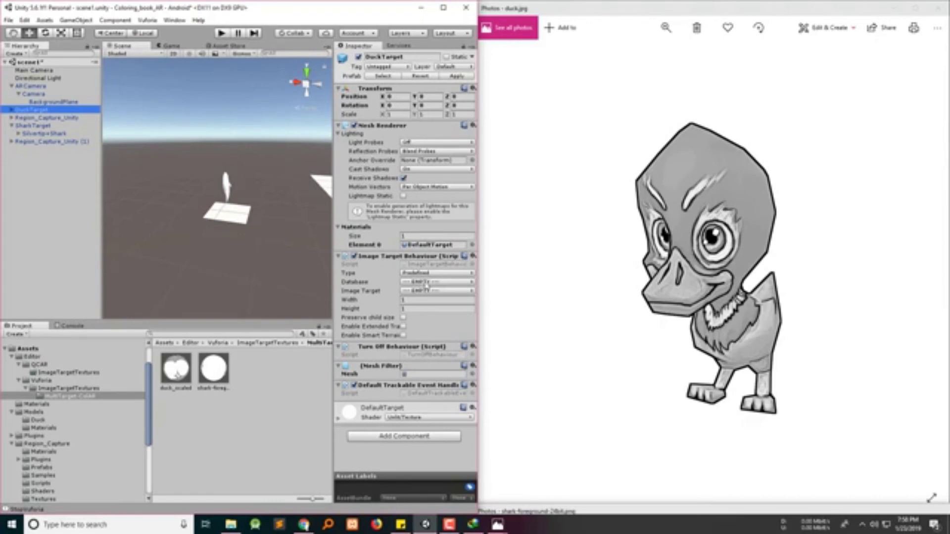
Step: Set DuckTarget to the MultiTarget-ColAR database with the duck image target
left_click(425, 282)
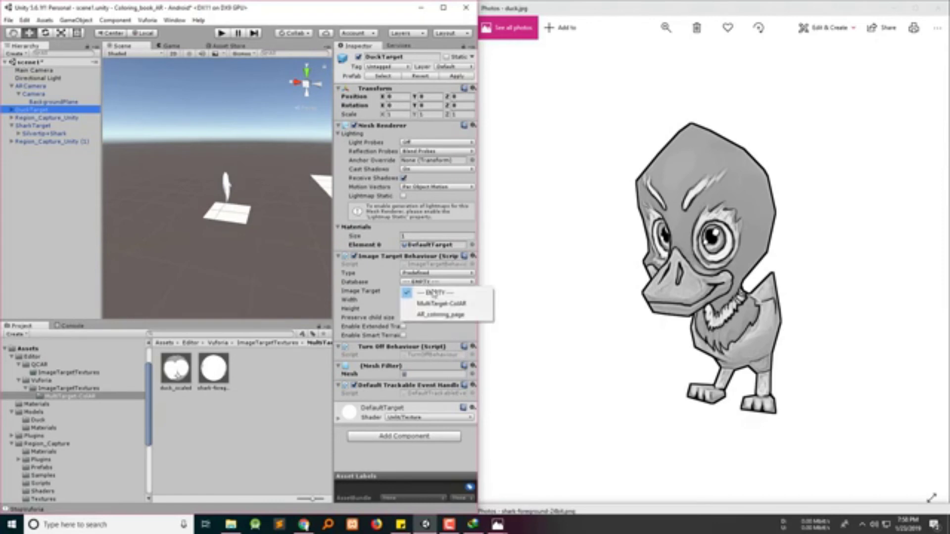
left_click(431, 304)
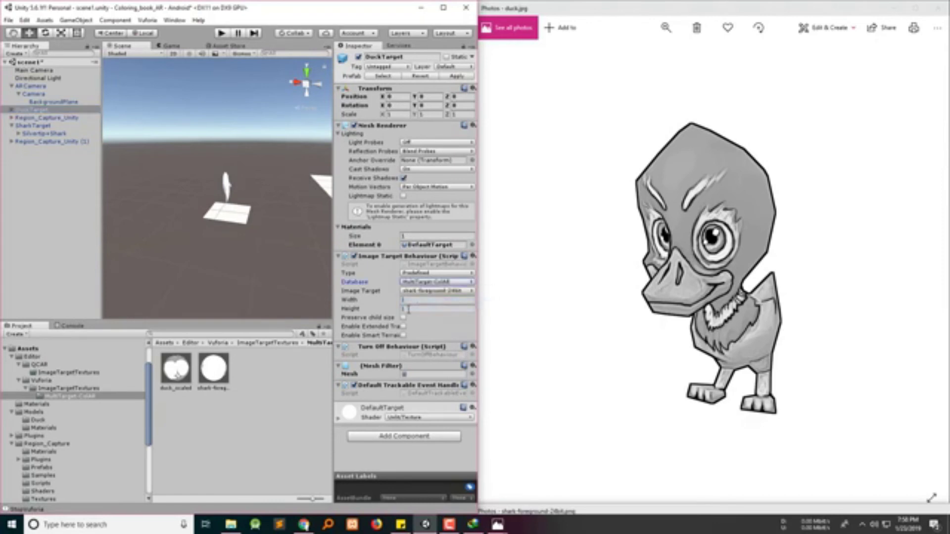
left_click(438, 292)
left_click(403, 313)
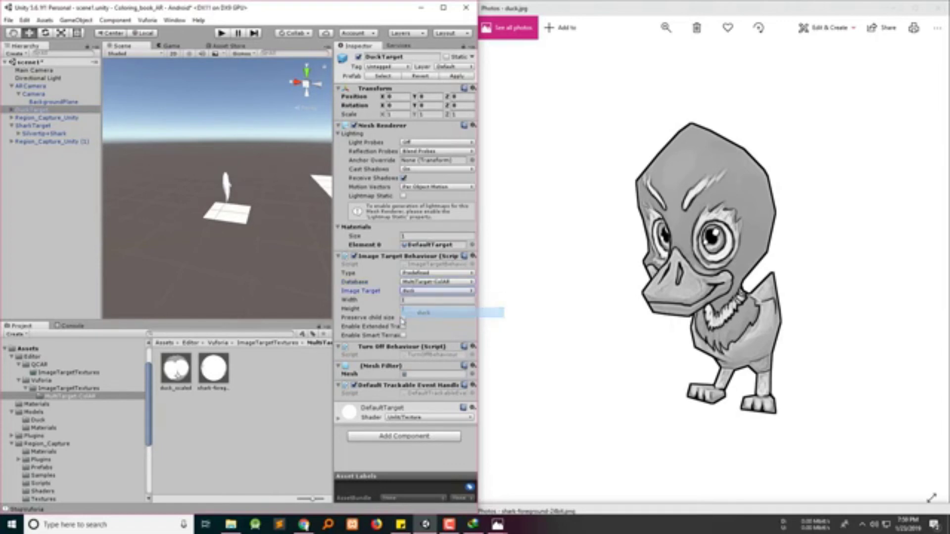
Step: Point SharkTarget at the MultiTarget-ColAR database and run the scene
left_click(33, 125)
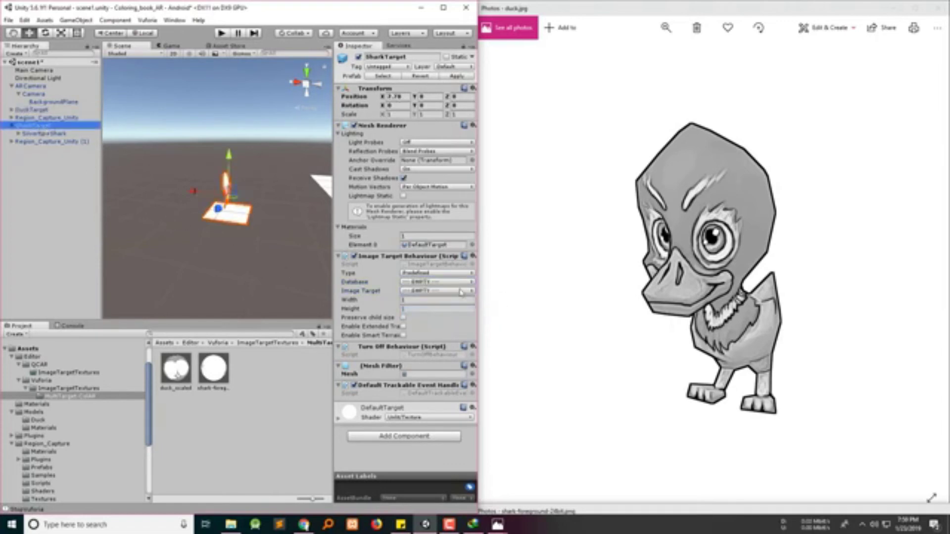
left_click(424, 283)
left_click(423, 303)
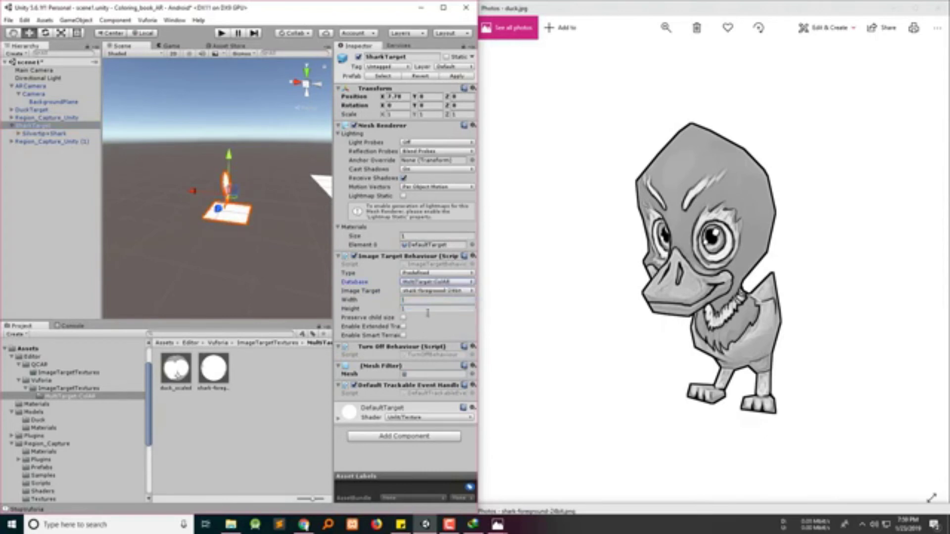
left_click(222, 34)
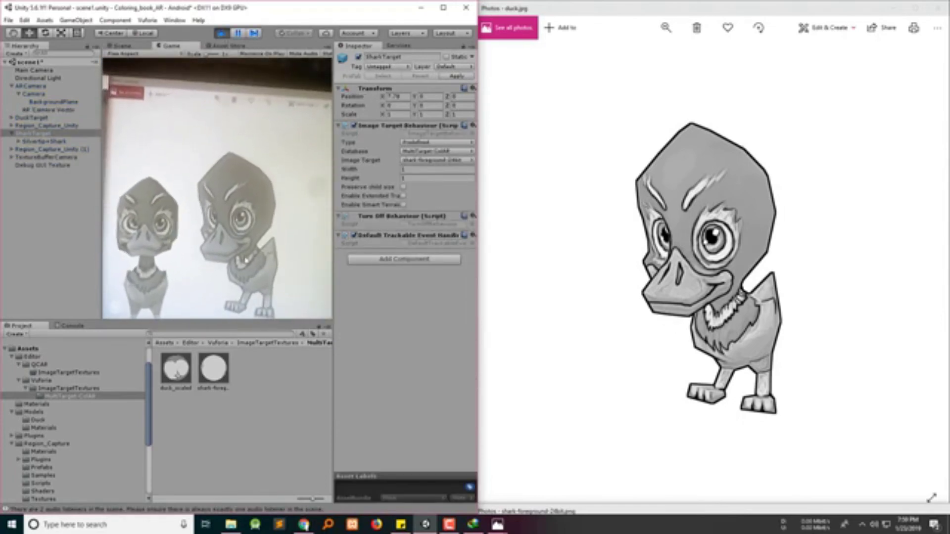
Step: Shrink the duck photo window and bring the shark colouring page forward
left_click_drag(744, 8, 949, 413)
mouse_move(508, 525)
left_click(487, 488)
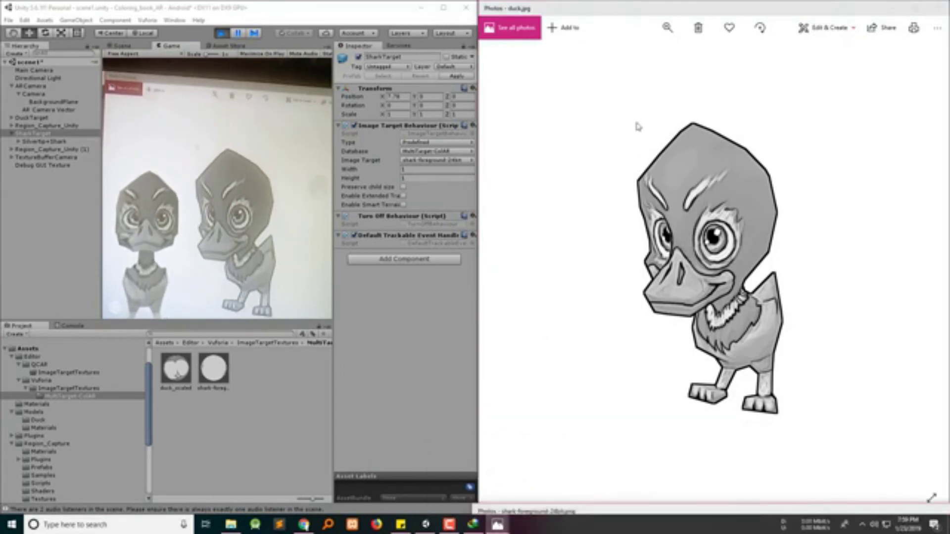
Step: Snap the shark image to the right half for the webcam, then stop Play mode in Unity
left_click_drag(561, 515, 572, 28)
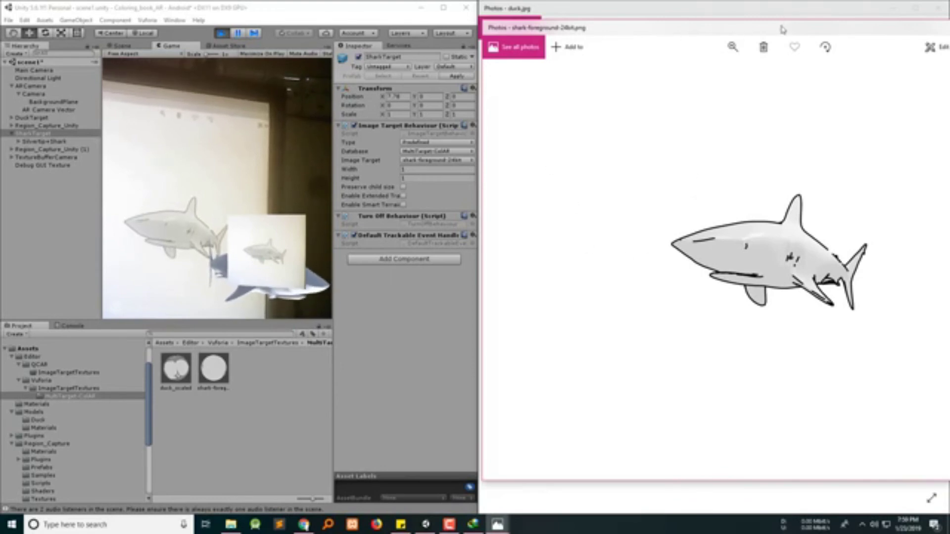
key("super+Right")
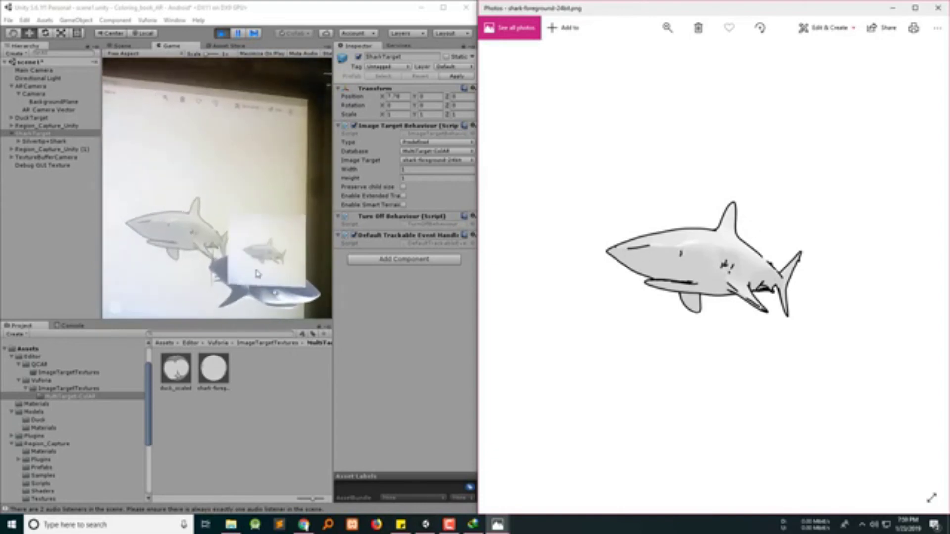
left_click(224, 42)
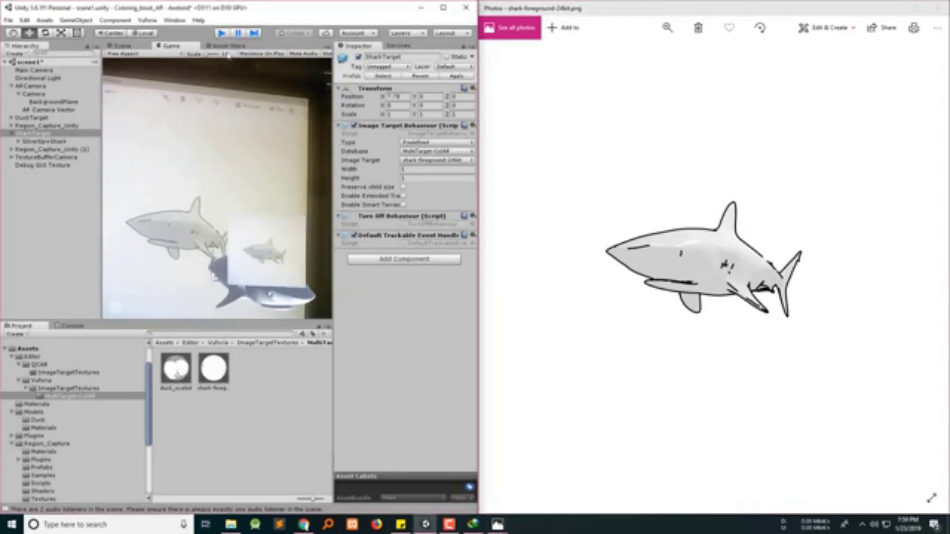
key("ctrl+p")
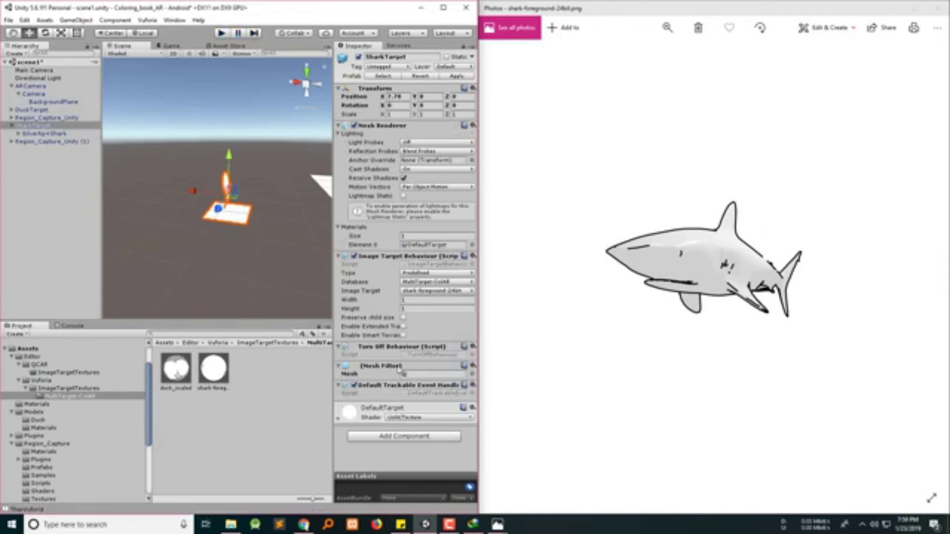
Step: Select Region_Capture_Unity (1) and review its Region_Capture settings in the Inspector
left_click(48, 142)
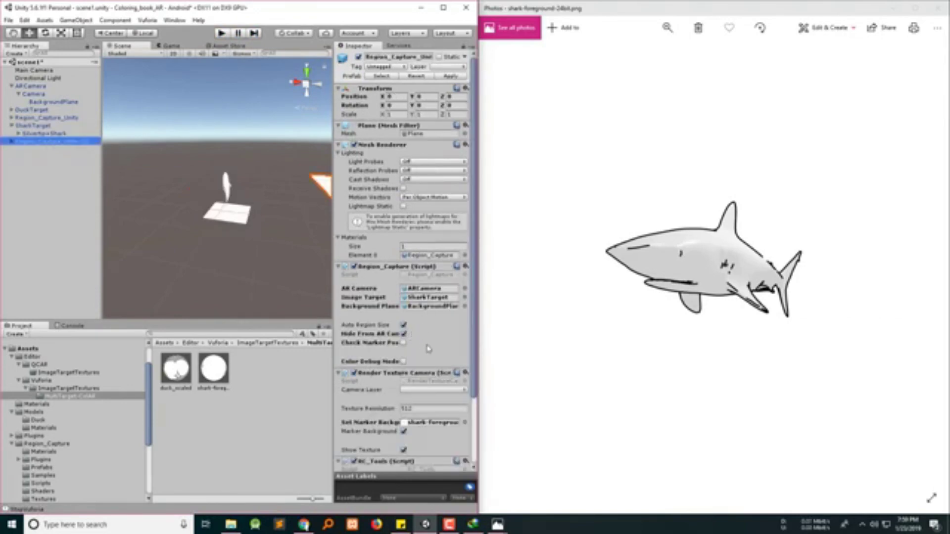
scroll(428, 349, "down", 2)
scroll(428, 350, "down", 3)
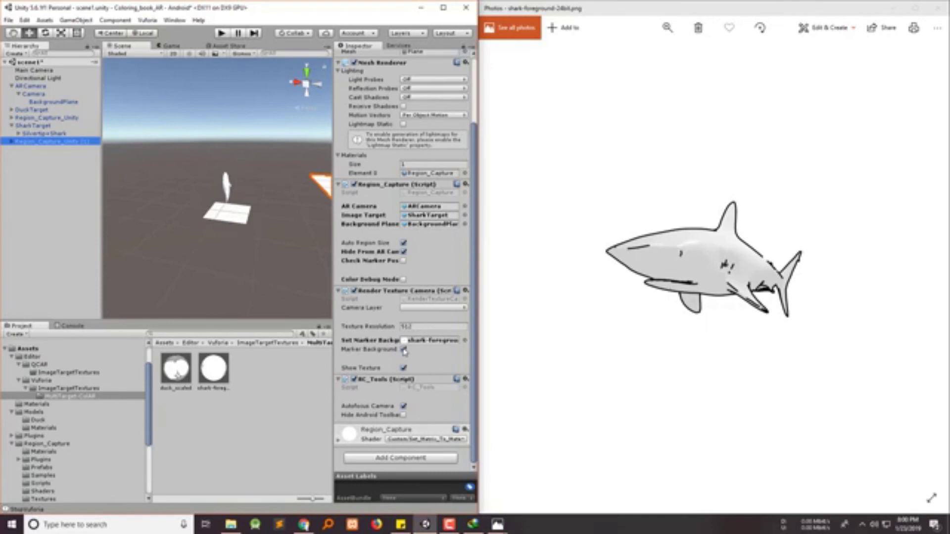
Step: Enter Play mode, select DuckTarget, and show the coloured duck.png page to the webcam
key("ctrl+p")
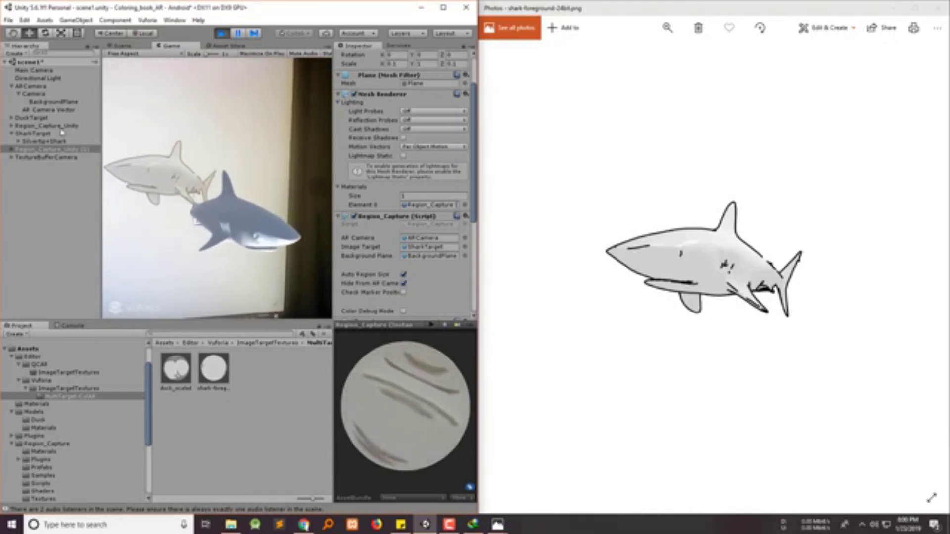
left_click(31, 118)
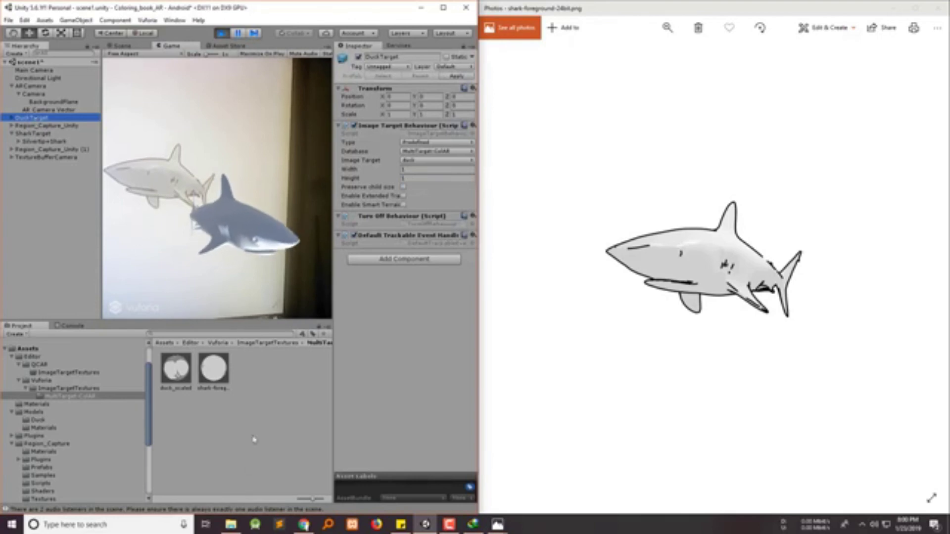
key("super+e")
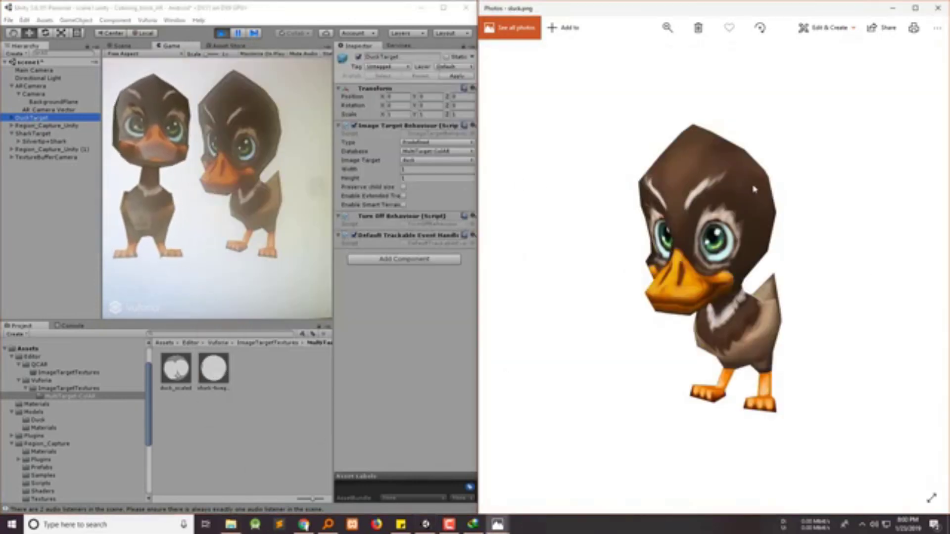